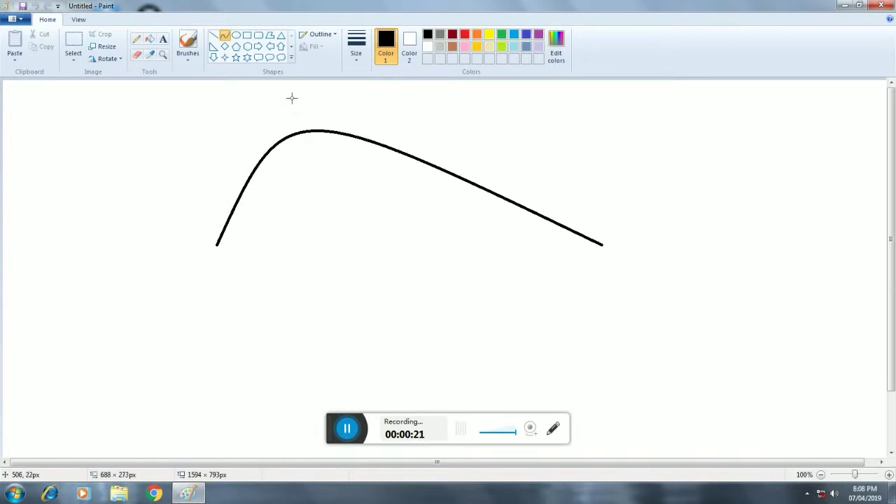
- Bend the curve into a smooth arch that forms the fish's upper body outline
{"action": "mouse_move", "coordinate": [429, 219]}
{"action": "left_mouse_down"}
{"action": "mouse_move", "coordinate": [448, 105]}
{"action": "mouse_move", "coordinate": [470, 104]}
{"action": "mouse_move", "coordinate": [500, 154]}
{"action": "left_mouse_up"}
{"action": "left_click", "coordinate": [644, 172]}
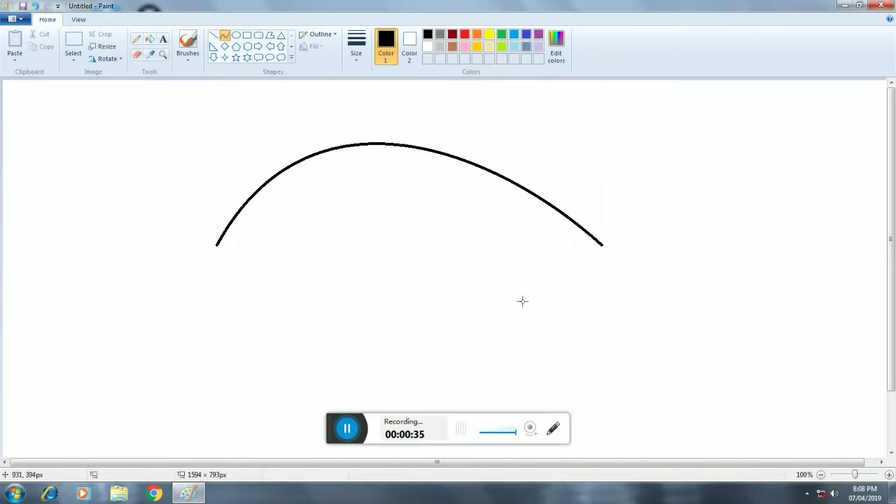
- Copy the arch with a free-form selection around it and paste a duplicate onto the canvas
{"action": "left_click", "coordinate": [73, 38]}
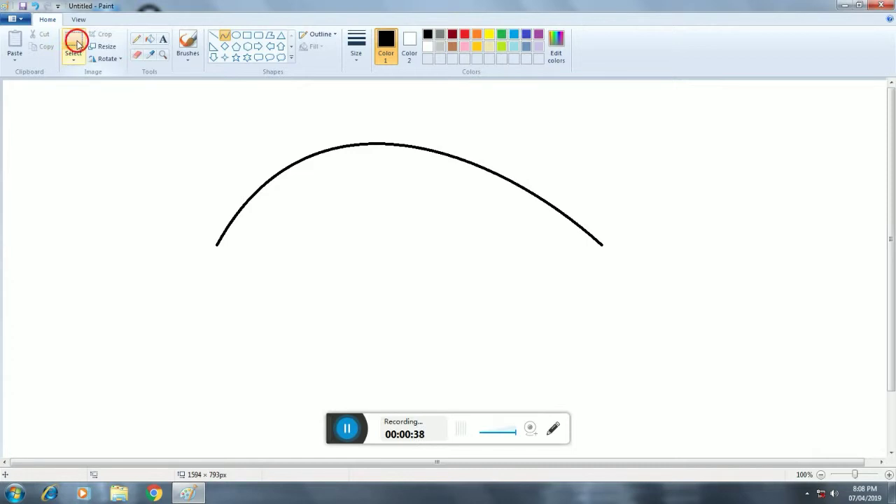
{"action": "left_click", "coordinate": [77, 59]}
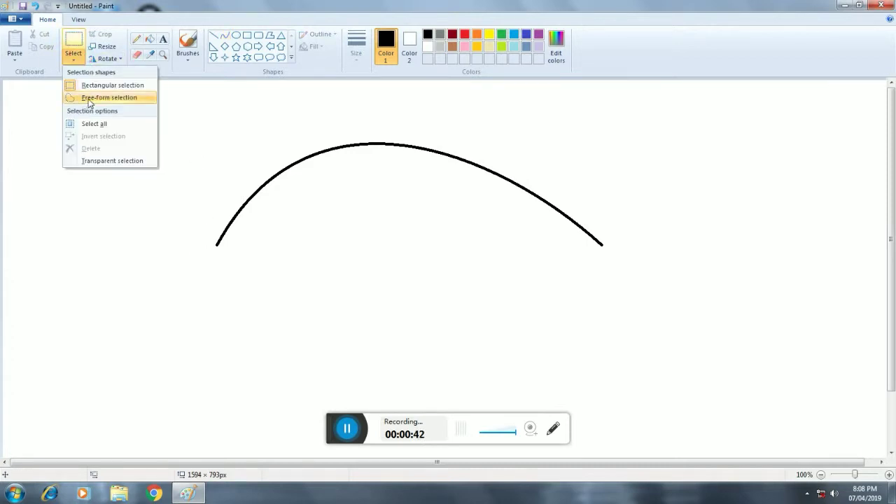
{"action": "left_click", "coordinate": [90, 102]}
{"action": "mouse_move", "coordinate": [214, 260]}
{"action": "left_mouse_down"}
{"action": "mouse_move", "coordinate": [294, 202]}
{"action": "mouse_move", "coordinate": [396, 180]}
{"action": "mouse_move", "coordinate": [449, 187]}
{"action": "mouse_move", "coordinate": [602, 259]}
{"action": "mouse_move", "coordinate": [618, 257]}
{"action": "mouse_move", "coordinate": [623, 245]}
{"action": "mouse_move", "coordinate": [565, 182]}
{"action": "mouse_move", "coordinate": [530, 163]}
{"action": "mouse_move", "coordinate": [369, 110]}
{"action": "mouse_move", "coordinate": [276, 121]}
{"action": "mouse_move", "coordinate": [222, 196]}
{"action": "mouse_move", "coordinate": [231, 254]}
{"action": "left_mouse_up"}
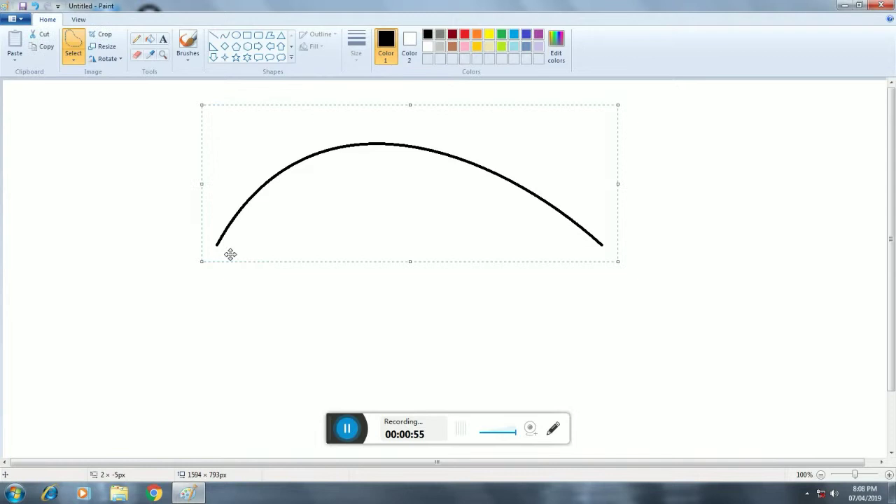
{"action": "right_click", "coordinate": [234, 135]}
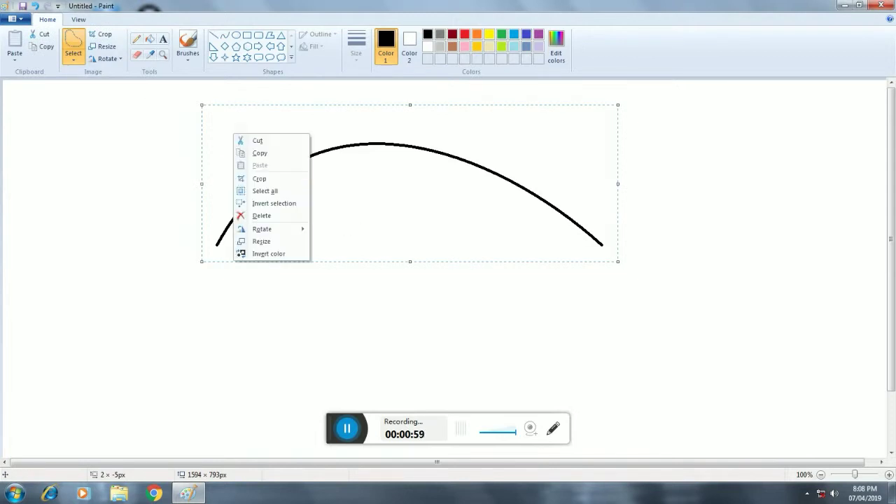
{"action": "left_click", "coordinate": [261, 156]}
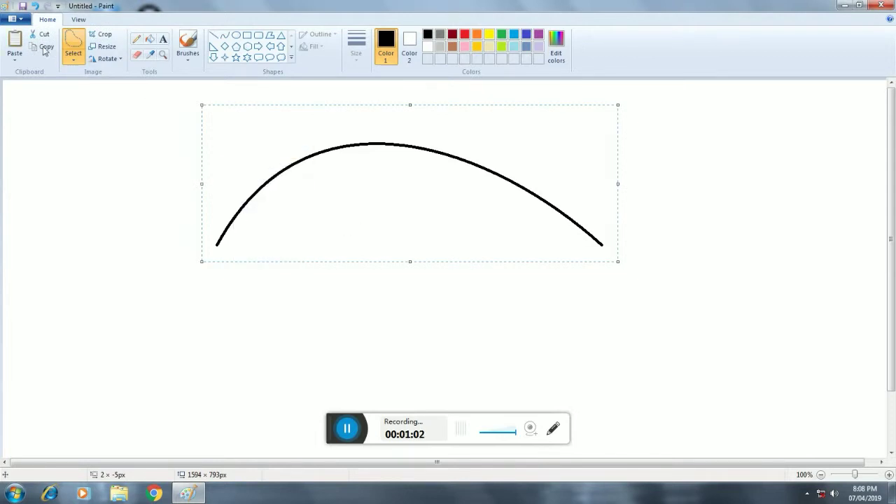
{"action": "left_click", "coordinate": [16, 50]}
- Flip the pasted arch vertically and place it below the original with its ends aligned to form the lower body outline
{"action": "right_click", "coordinate": [240, 189]}
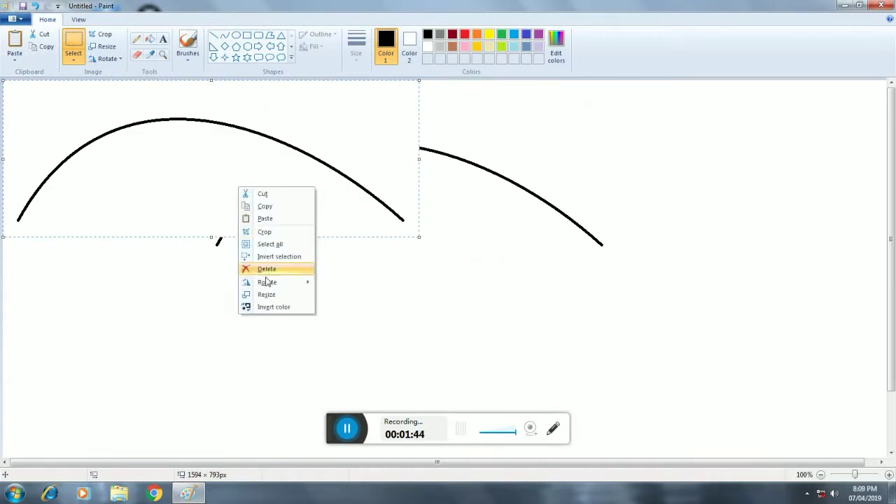
{"action": "mouse_move", "coordinate": [284, 286]}
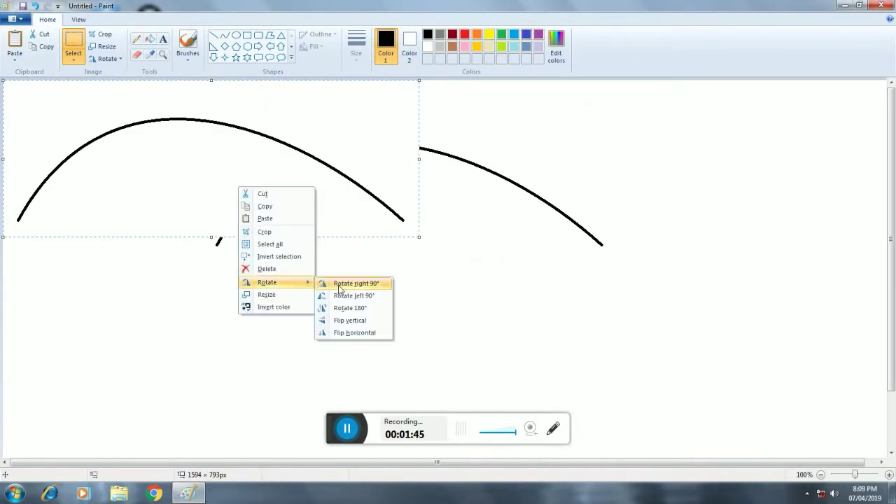
{"action": "left_click", "coordinate": [355, 321]}
{"action": "left_click_drag", "start_coordinate": [290, 175], "coordinate": [491, 358]}
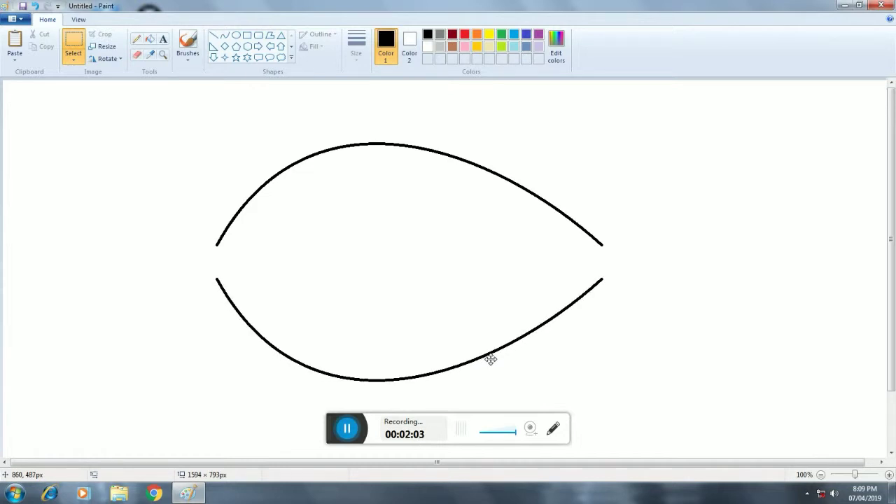
{"action": "left_click_drag", "start_coordinate": [491, 359], "coordinate": [491, 360]}
{"action": "left_click", "coordinate": [258, 154]}
- Trim the front ends of both body arcs with the Eraser and draw two rounded lips between them with the Curve tool
{"action": "left_click", "coordinate": [137, 55]}
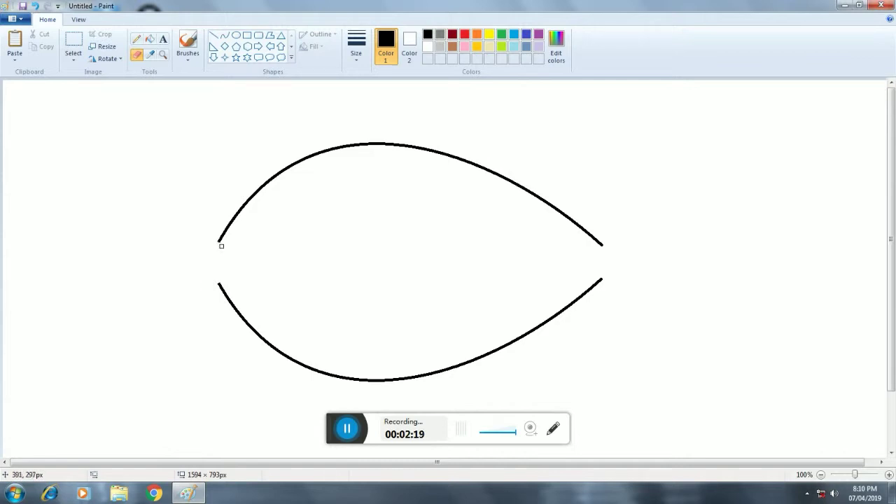
{"action": "left_click", "coordinate": [224, 35]}
{"action": "left_click_drag", "start_coordinate": [224, 248], "coordinate": [210, 278]}
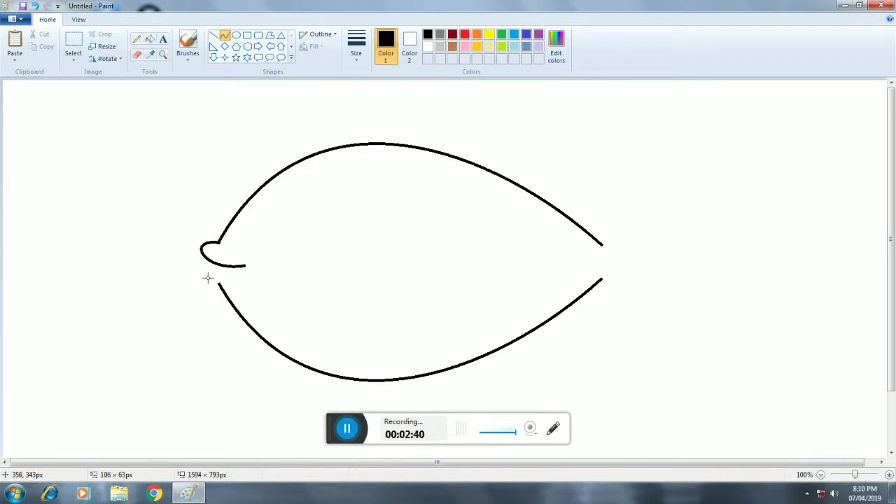
{"action": "left_click_drag", "start_coordinate": [206, 278], "coordinate": [224, 272]}
{"action": "left_click", "coordinate": [303, 257]}
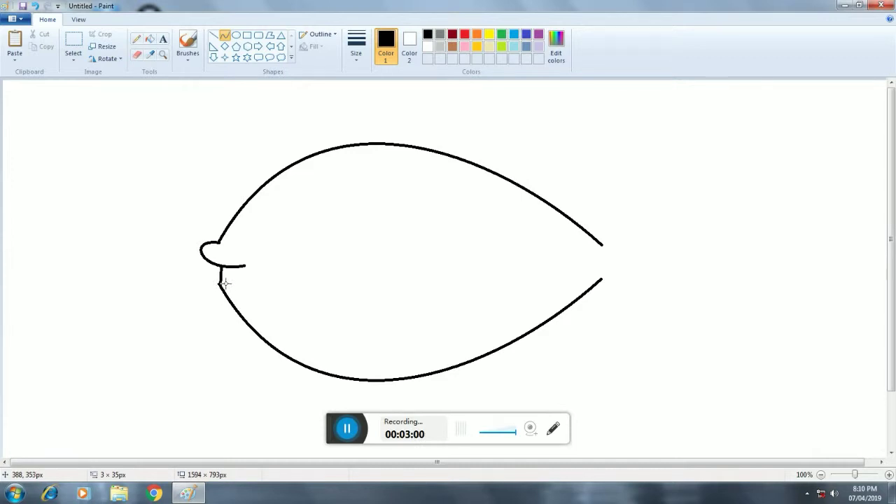
{"action": "mouse_move", "coordinate": [220, 283]}
{"action": "left_mouse_down"}
{"action": "mouse_move", "coordinate": [203, 286]}
{"action": "mouse_move", "coordinate": [201, 269]}
{"action": "mouse_move", "coordinate": [205, 278]}
{"action": "left_mouse_up"}
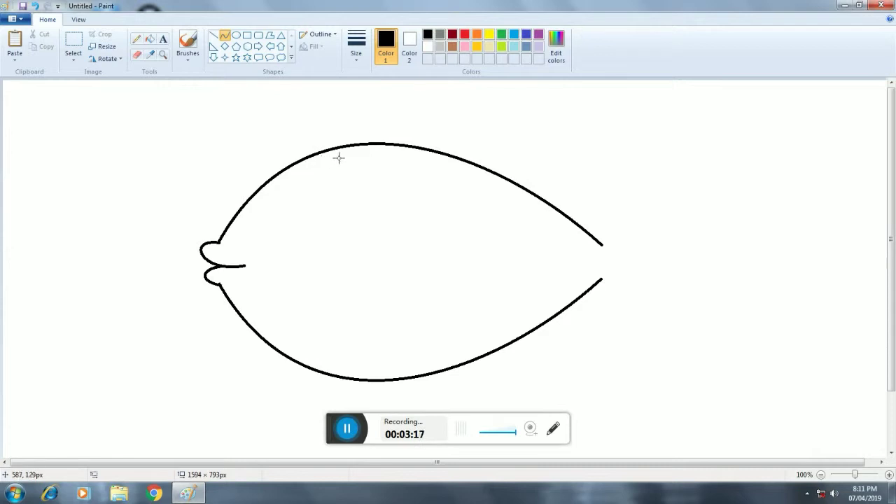
- Draw a vertical curve across the body about 408 px tall and bow it toward the tail to mark off the head
{"action": "left_click_drag", "start_coordinate": [339, 155], "coordinate": [340, 381]}
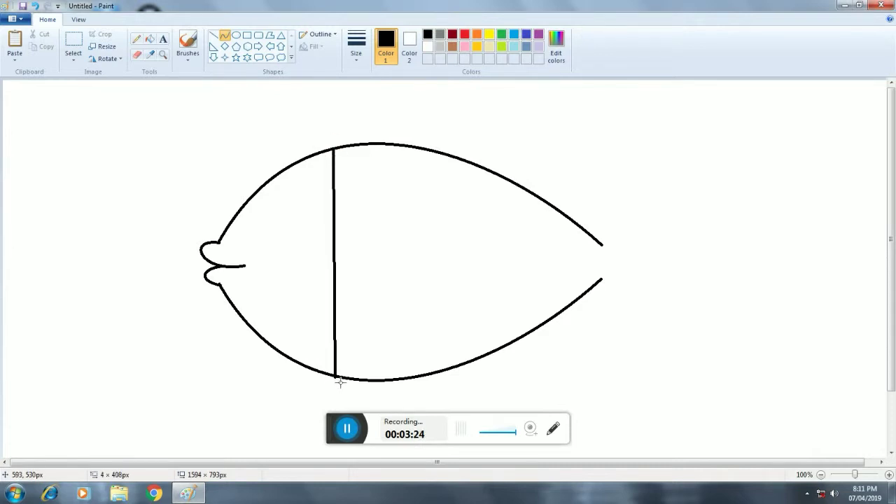
{"action": "left_click_drag", "start_coordinate": [323, 202], "coordinate": [390, 205]}
{"action": "left_click_drag", "start_coordinate": [383, 287], "coordinate": [395, 315]}
{"action": "left_click", "coordinate": [301, 129]}
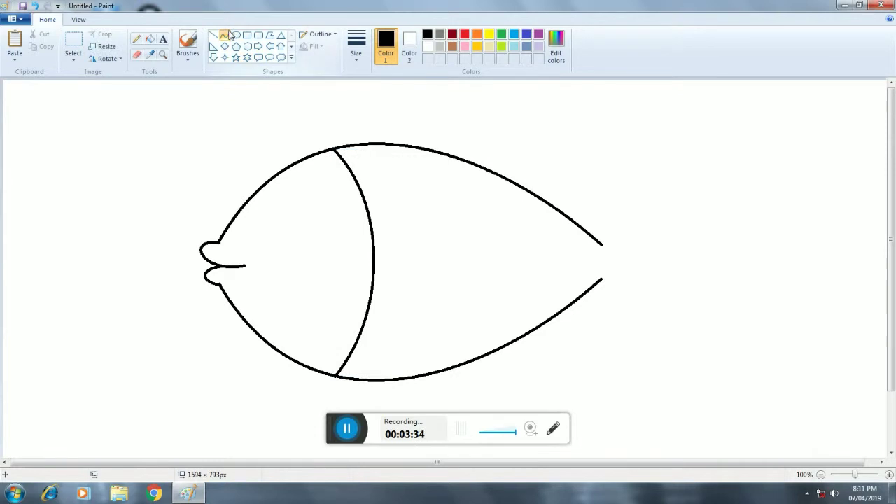
- Draw the eye on the head as a circle with a smaller inner circle of about 29 × 27 px
{"action": "left_click", "coordinate": [236, 35]}
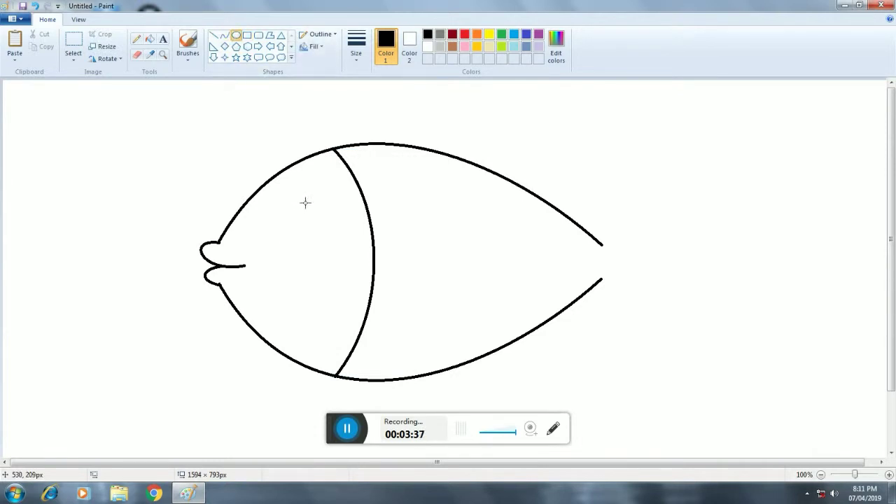
{"action": "left_click_drag", "start_coordinate": [279, 204], "coordinate": [316, 242]}
{"action": "left_click", "coordinate": [315, 188]}
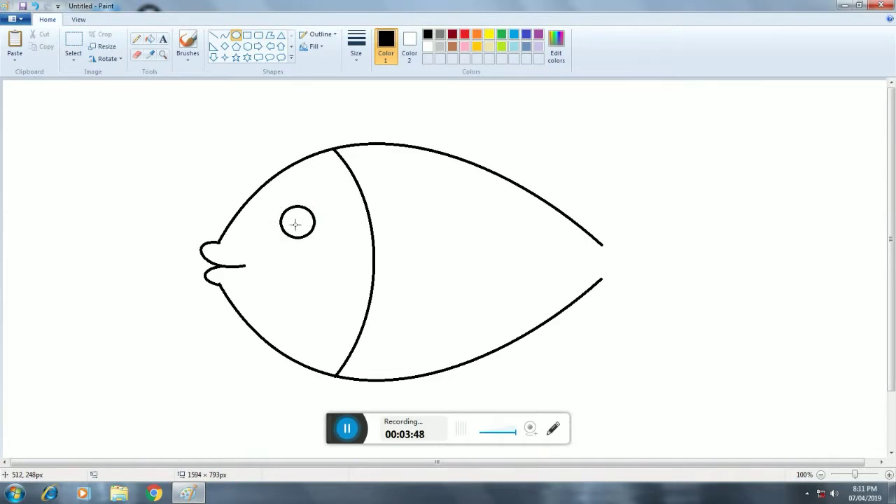
{"action": "left_click_drag", "start_coordinate": [288, 214], "coordinate": [309, 237]}
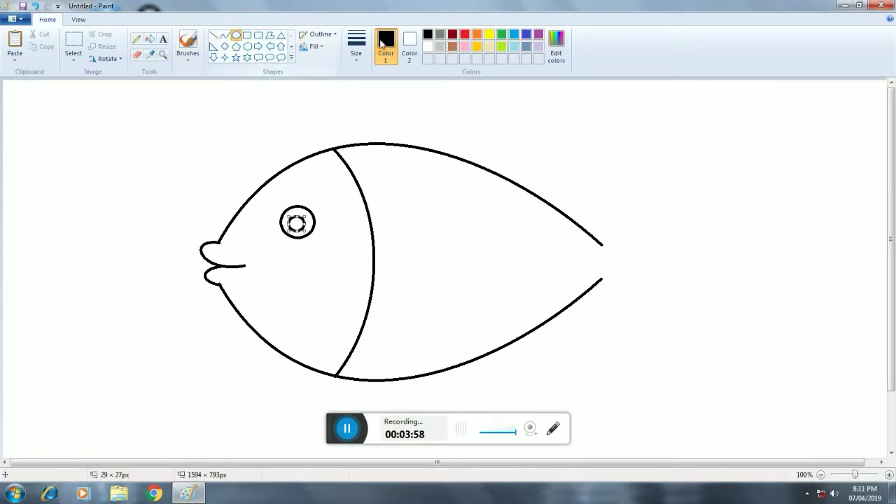
{"action": "left_click", "coordinate": [354, 152]}
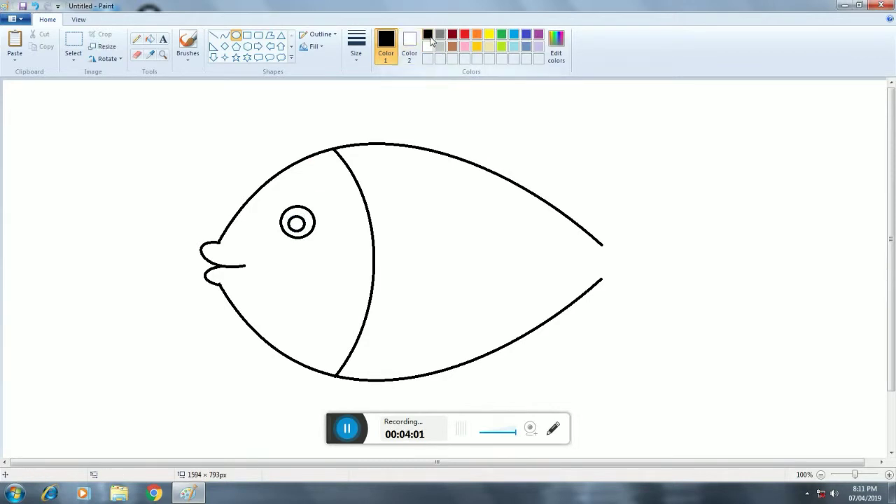
- Fill the eye's inner circle black and draw a white oval highlight about 8 × 10 px inside it
{"action": "left_click", "coordinate": [150, 39]}
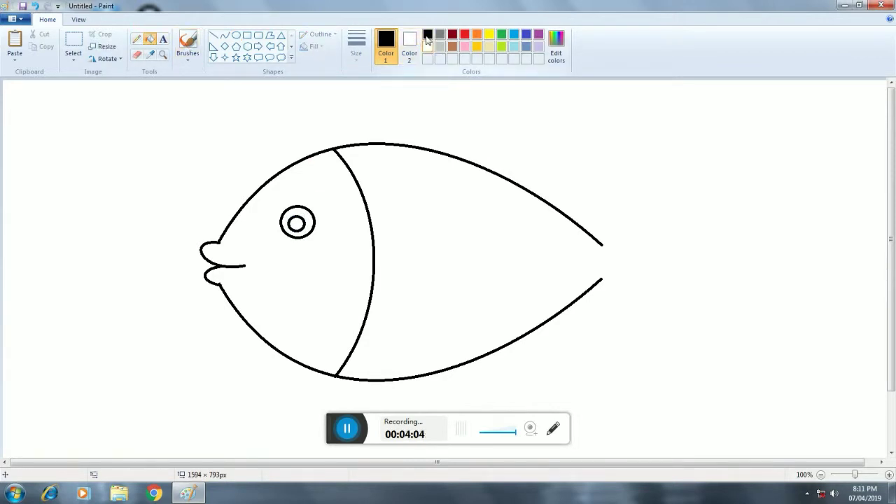
{"action": "left_click", "coordinate": [297, 223]}
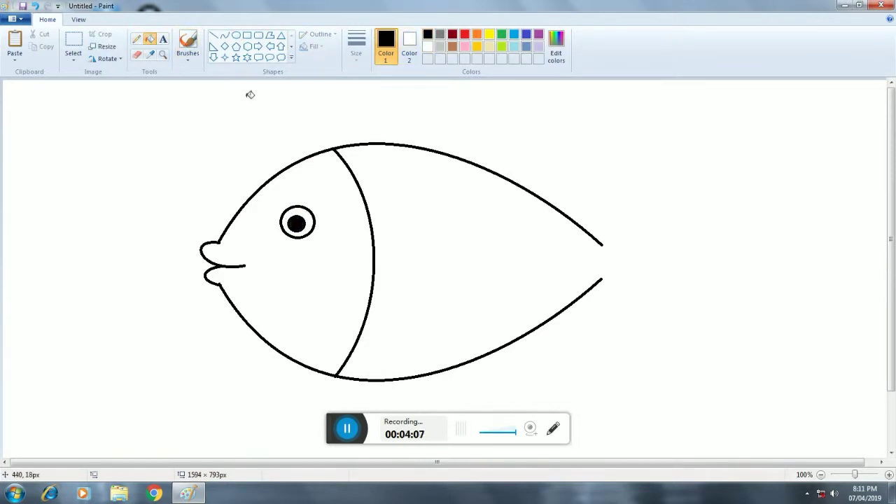
{"action": "left_click", "coordinate": [237, 36]}
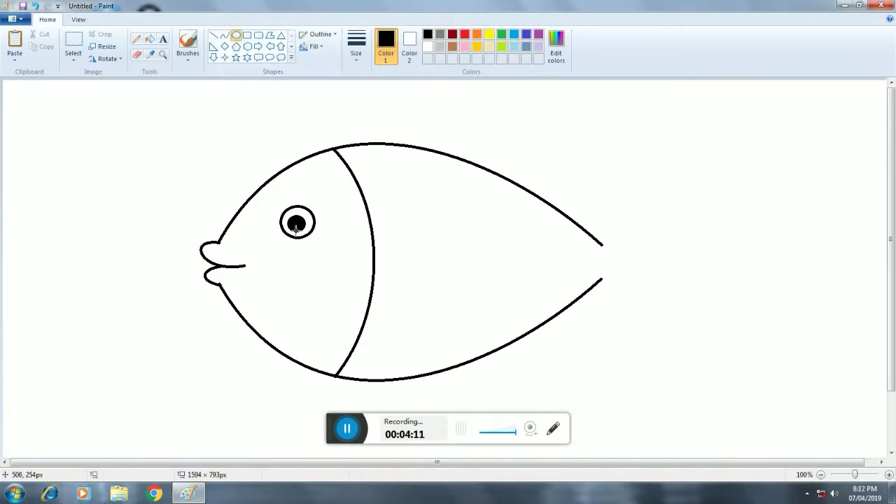
{"action": "left_click", "coordinate": [428, 46]}
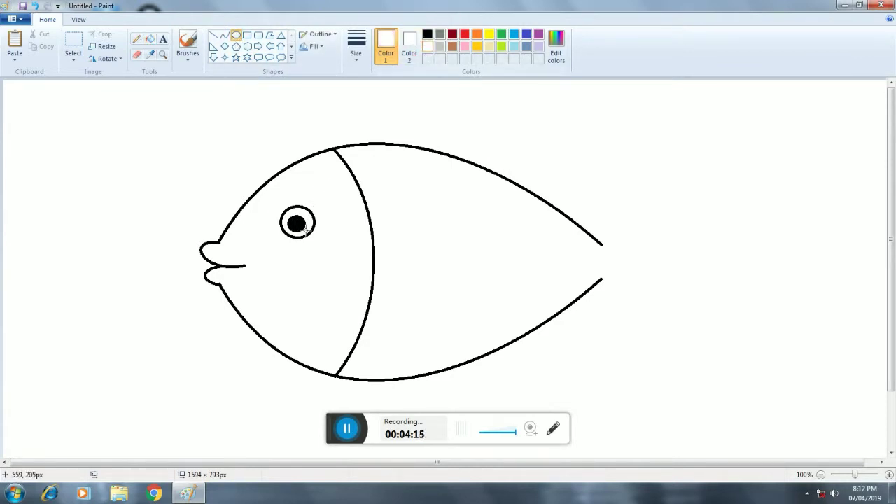
{"action": "left_click_drag", "start_coordinate": [296, 225], "coordinate": [302, 231]}
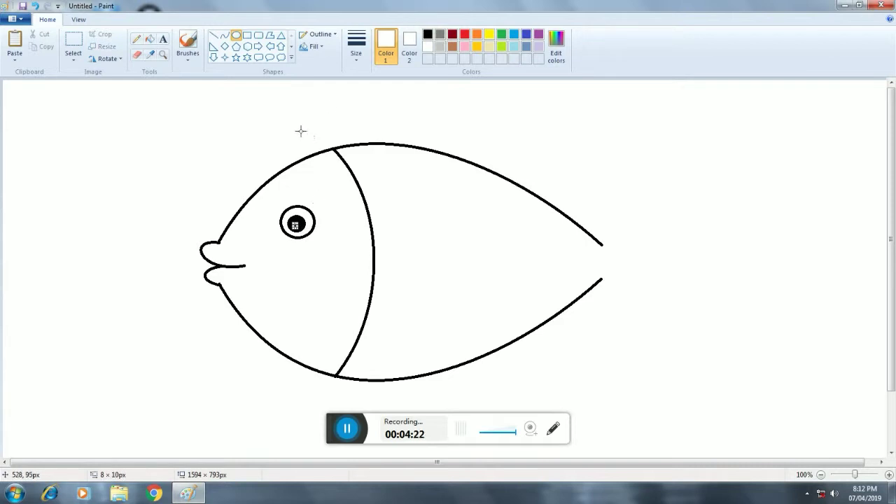
{"action": "left_click", "coordinate": [219, 95]}
{"action": "left_click", "coordinate": [137, 54]}
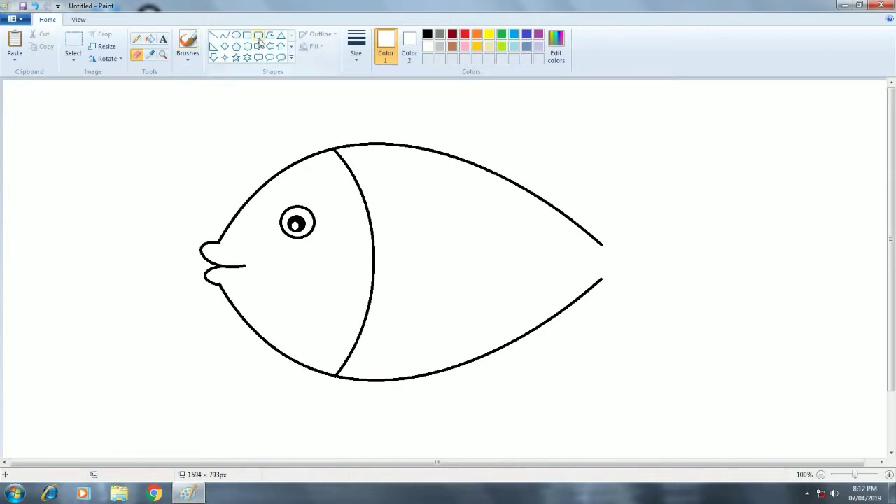
- Draw the tail's upper edge as a black curve spanning about 263 × 249 px, bowed inward from the body's rear end
{"action": "left_click", "coordinate": [225, 35]}
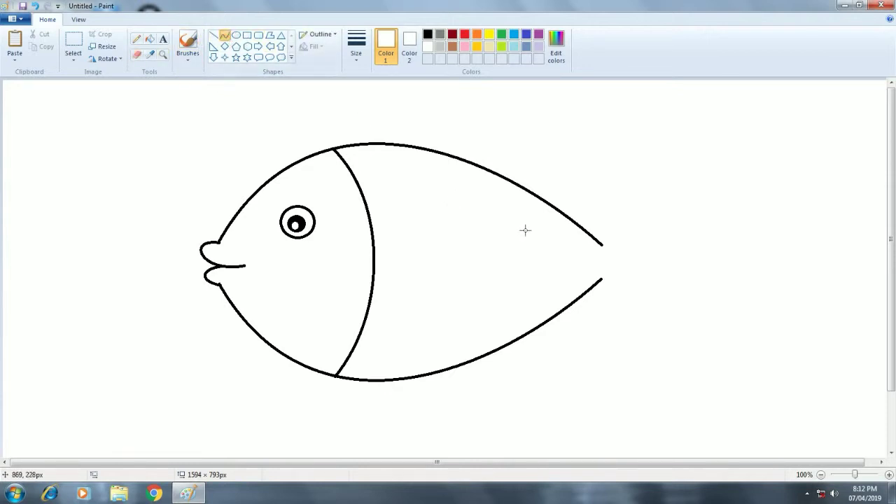
{"action": "left_click_drag", "start_coordinate": [601, 261], "coordinate": [753, 126]}
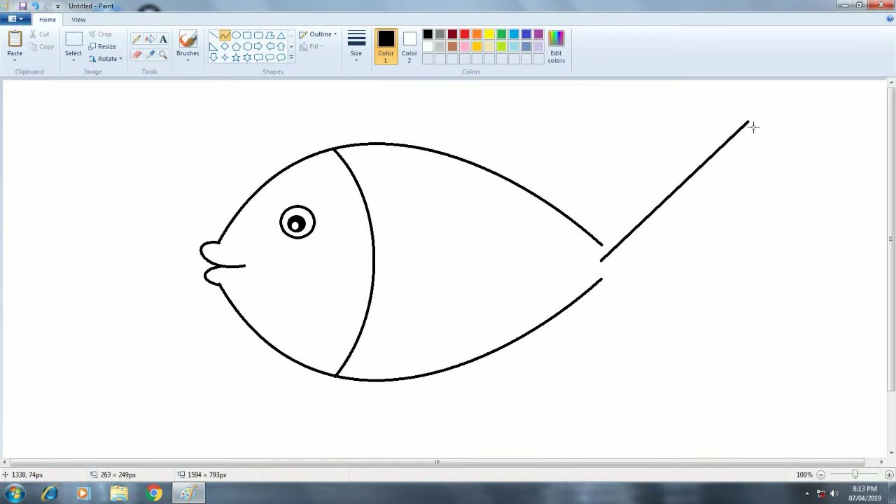
{"action": "left_click_drag", "start_coordinate": [635, 287], "coordinate": [604, 238]}
{"action": "left_click_drag", "start_coordinate": [683, 170], "coordinate": [614, 188]}
{"action": "left_click", "coordinate": [582, 129]}
- Draw the tail's lower edge as a curve spanning about 228 × 210 px, bowed to meet the lower body outline
{"action": "left_click_drag", "start_coordinate": [606, 267], "coordinate": [734, 382]}
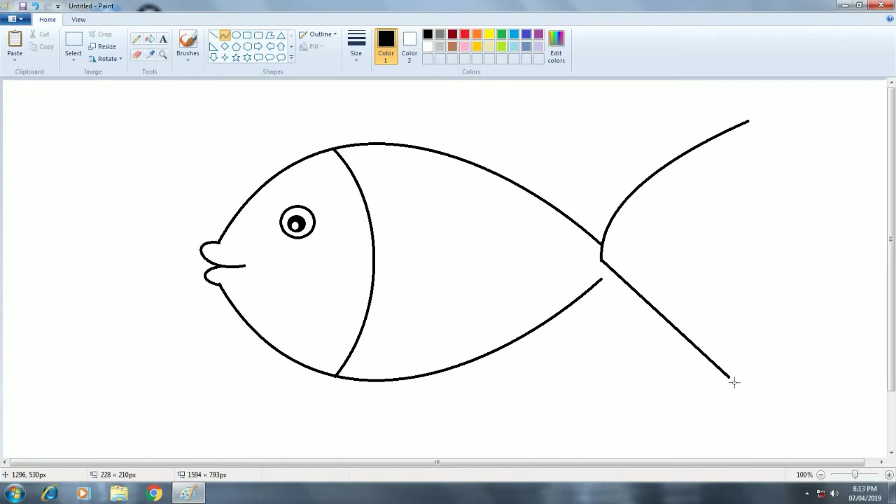
{"action": "left_click_drag", "start_coordinate": [619, 271], "coordinate": [607, 300]}
{"action": "left_click_drag", "start_coordinate": [655, 324], "coordinate": [610, 314]}
{"action": "left_click", "coordinate": [602, 126]}
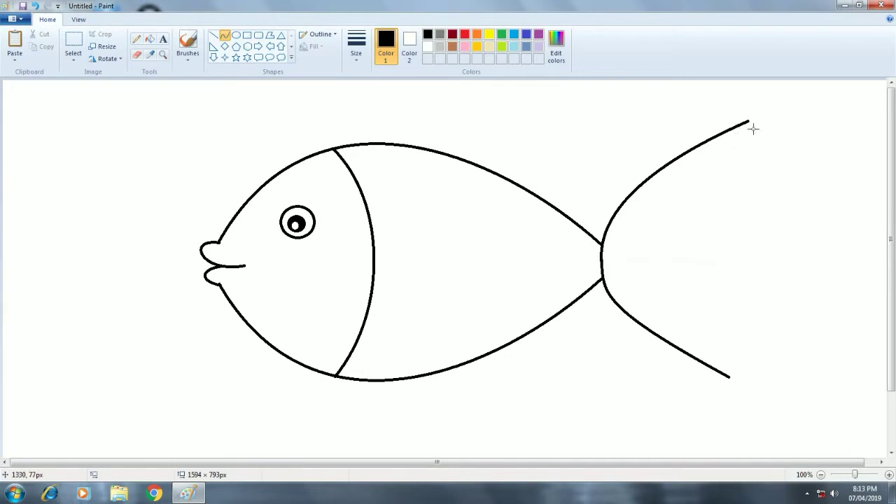
- Close the tail with curved, pointed notches along its rear edge between the upper and lower tips
{"action": "mouse_move", "coordinate": [755, 127]}
{"action": "left_mouse_down"}
{"action": "mouse_move", "coordinate": [694, 228]}
{"action": "mouse_move", "coordinate": [701, 215]}
{"action": "mouse_move", "coordinate": [692, 211]}
{"action": "left_mouse_up"}
{"action": "left_click_drag", "start_coordinate": [721, 184], "coordinate": [676, 247]}
{"action": "left_click", "coordinate": [714, 232]}
{"action": "left_click", "coordinate": [766, 198]}
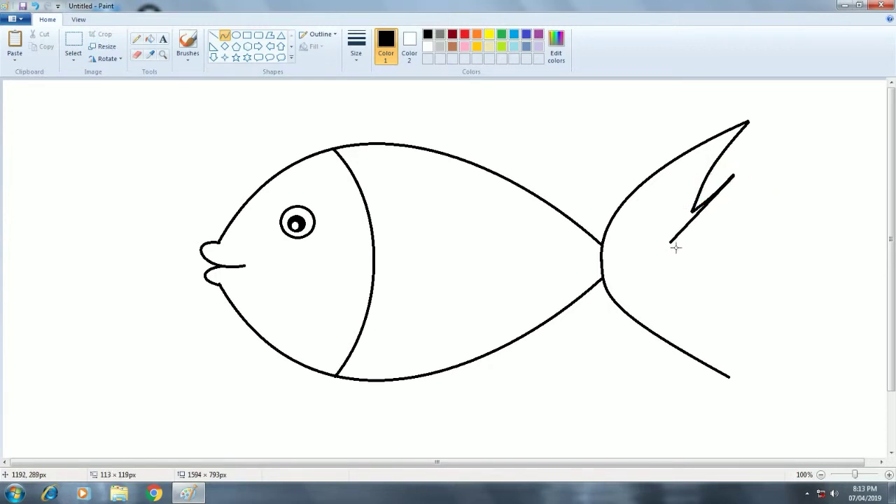
{"action": "left_click_drag", "start_coordinate": [721, 218], "coordinate": [730, 377]}
{"action": "left_click", "coordinate": [731, 285]}
{"action": "left_click_drag", "start_coordinate": [682, 328], "coordinate": [664, 358]}
{"action": "left_click", "coordinate": [813, 214]}
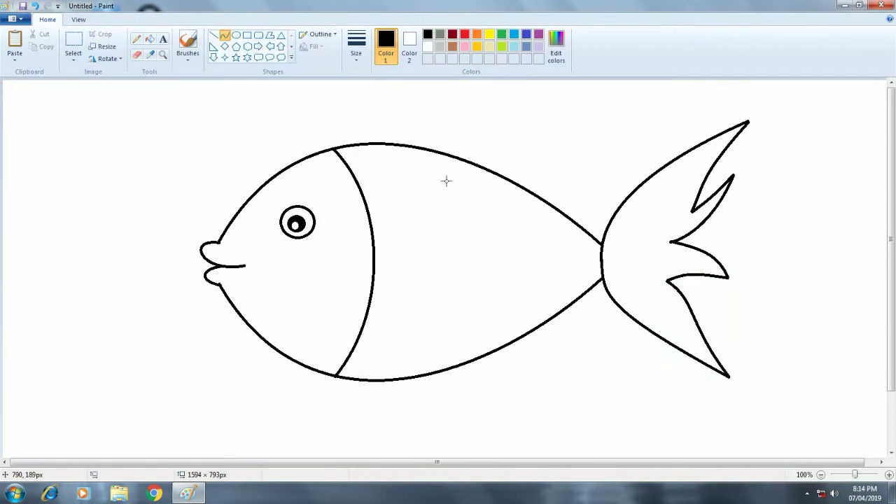
- Select the whole fish with a rectangular selection and move it slightly down to make room above its back
{"action": "left_click_drag", "start_coordinate": [374, 144], "coordinate": [566, 103]}
{"action": "left_click", "coordinate": [73, 44]}
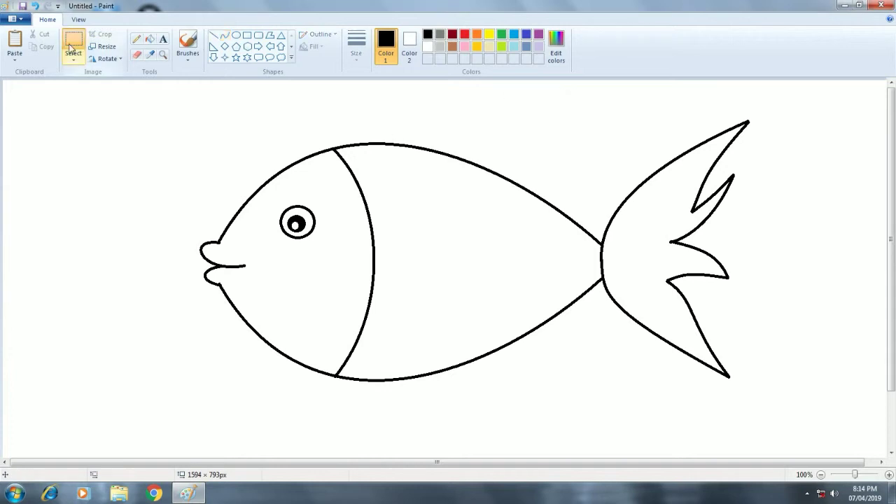
{"action": "left_click_drag", "start_coordinate": [127, 103], "coordinate": [768, 401]}
{"action": "left_click_drag", "start_coordinate": [455, 292], "coordinate": [479, 354]}
{"action": "scroll", "coordinate": [894, 394], "scroll_direction": "down", "scroll_amount": 1}
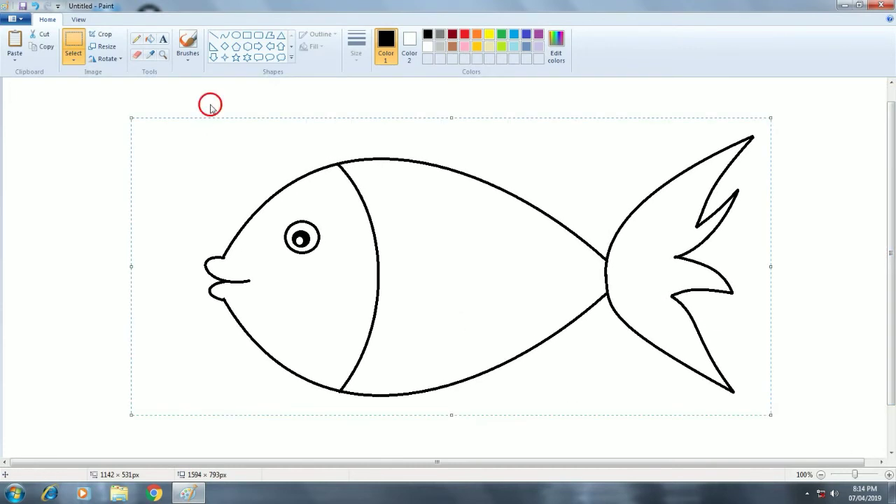
{"action": "left_click", "coordinate": [187, 84]}
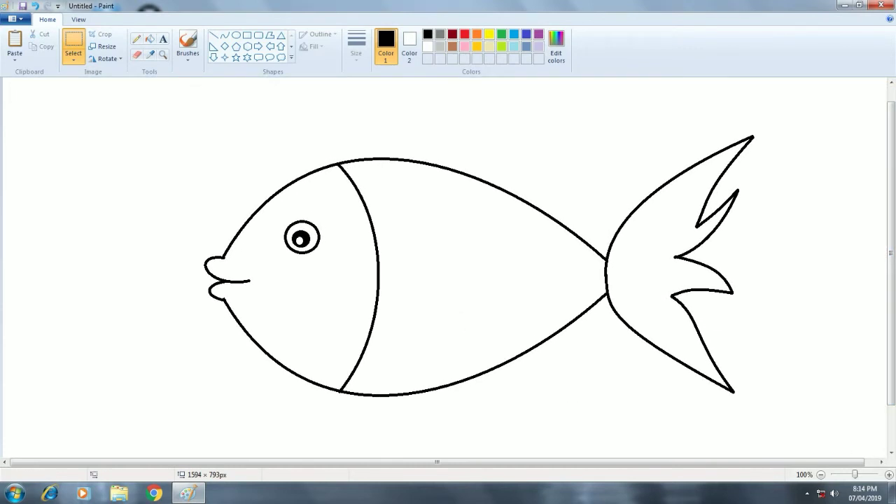
- Draw the top fin's curved front edge rising from the back and sweeping toward the tail
{"action": "left_click", "coordinate": [225, 35]}
{"action": "left_click_drag", "start_coordinate": [365, 159], "coordinate": [402, 118]}
{"action": "left_click", "coordinate": [518, 94]}
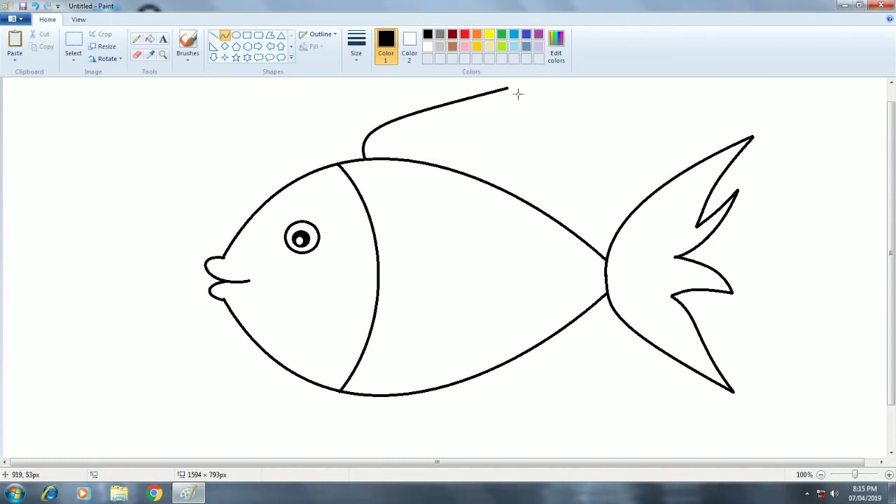
- Complete the top fin with a forked rear edge of two pointed tips, curving back down to the body outline
{"action": "mouse_move", "coordinate": [510, 93]}
{"action": "left_mouse_down"}
{"action": "mouse_move", "coordinate": [456, 126]}
{"action": "mouse_move", "coordinate": [511, 94]}
{"action": "left_mouse_up"}
{"action": "mouse_move", "coordinate": [479, 126]}
{"action": "left_mouse_down"}
{"action": "mouse_move", "coordinate": [439, 142]}
{"action": "mouse_move", "coordinate": [444, 132]}
{"action": "left_mouse_up"}
{"action": "left_click_drag", "start_coordinate": [490, 98], "coordinate": [508, 101]}
{"action": "mouse_move", "coordinate": [463, 122]}
{"action": "left_mouse_down"}
{"action": "mouse_move", "coordinate": [466, 130]}
{"action": "mouse_move", "coordinate": [436, 130]}
{"action": "mouse_move", "coordinate": [538, 116]}
{"action": "mouse_move", "coordinate": [553, 132]}
{"action": "mouse_move", "coordinate": [546, 134]}
{"action": "left_mouse_up"}
{"action": "left_click", "coordinate": [444, 132]}
{"action": "left_click_drag", "start_coordinate": [472, 147], "coordinate": [440, 167]}
{"action": "left_click_drag", "start_coordinate": [500, 160], "coordinate": [461, 142]}
{"action": "left_click", "coordinate": [589, 153]}
- Draw a forked bottom fin with two pointed tips under the belly using connected curves
{"action": "mouse_move", "coordinate": [382, 404]}
{"action": "left_mouse_down"}
{"action": "mouse_move", "coordinate": [514, 439]}
{"action": "mouse_move", "coordinate": [535, 435]}
{"action": "left_mouse_up"}
{"action": "left_click_drag", "start_coordinate": [416, 414], "coordinate": [459, 462]}
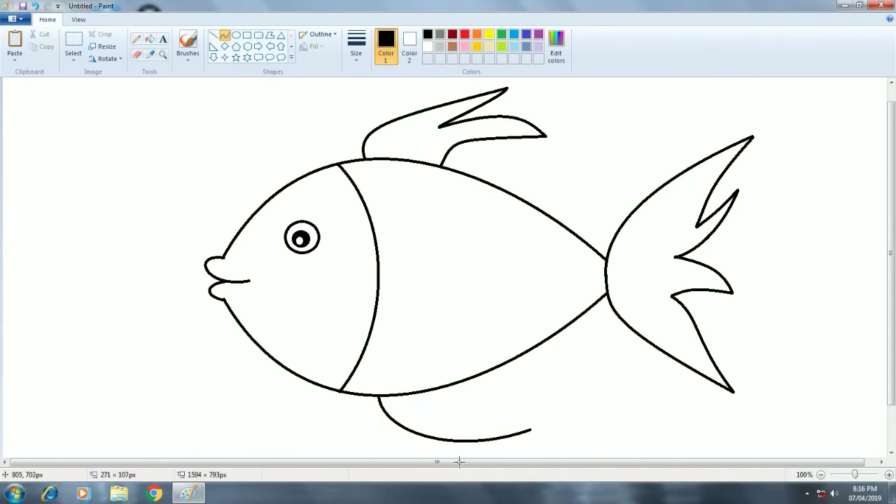
{"action": "mouse_move", "coordinate": [535, 434]}
{"action": "left_mouse_down"}
{"action": "mouse_move", "coordinate": [517, 437]}
{"action": "mouse_move", "coordinate": [448, 410]}
{"action": "mouse_move", "coordinate": [456, 424]}
{"action": "mouse_move", "coordinate": [482, 428]}
{"action": "mouse_move", "coordinate": [519, 421]}
{"action": "mouse_move", "coordinate": [476, 414]}
{"action": "mouse_move", "coordinate": [514, 414]}
{"action": "mouse_move", "coordinate": [475, 378]}
{"action": "mouse_move", "coordinate": [519, 404]}
{"action": "mouse_move", "coordinate": [501, 406]}
{"action": "mouse_move", "coordinate": [513, 413]}
{"action": "left_mouse_up"}
{"action": "left_click", "coordinate": [554, 400]}
{"action": "left_click", "coordinate": [452, 419]}
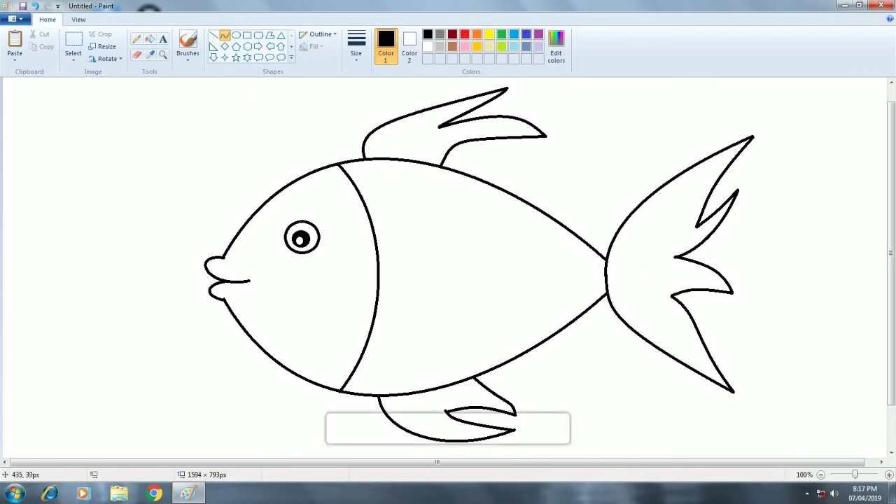
- Fill the fish's head, lips and body red and its fins and tail orange
{"action": "left_click", "coordinate": [148, 41]}
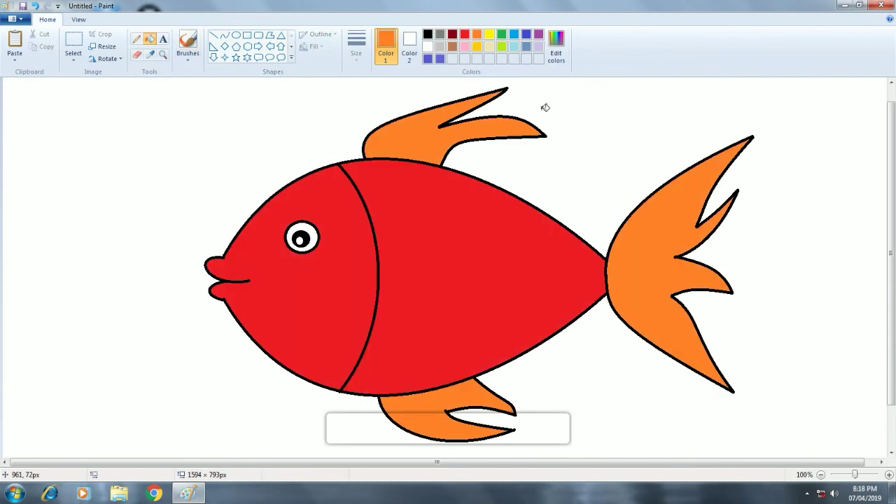